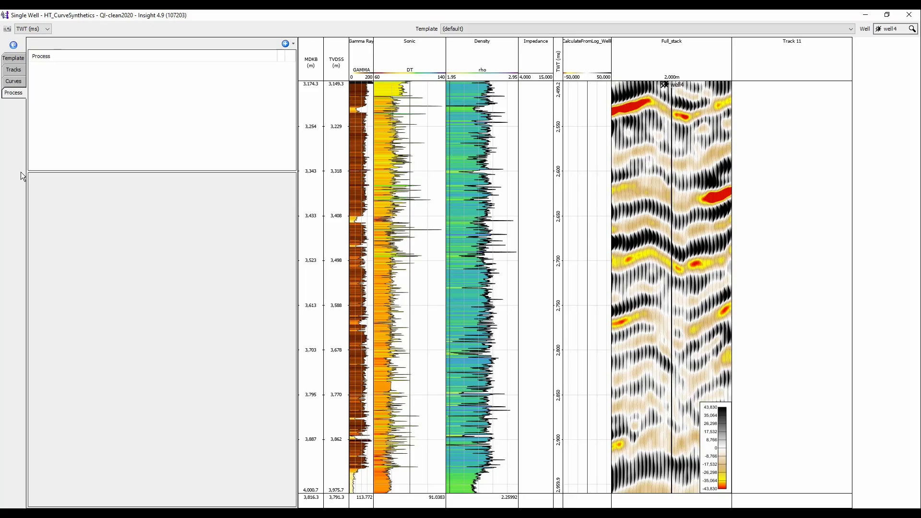
- Create a new Elastic Properties (Isotropic) process, keeping the default name
click(284, 42)
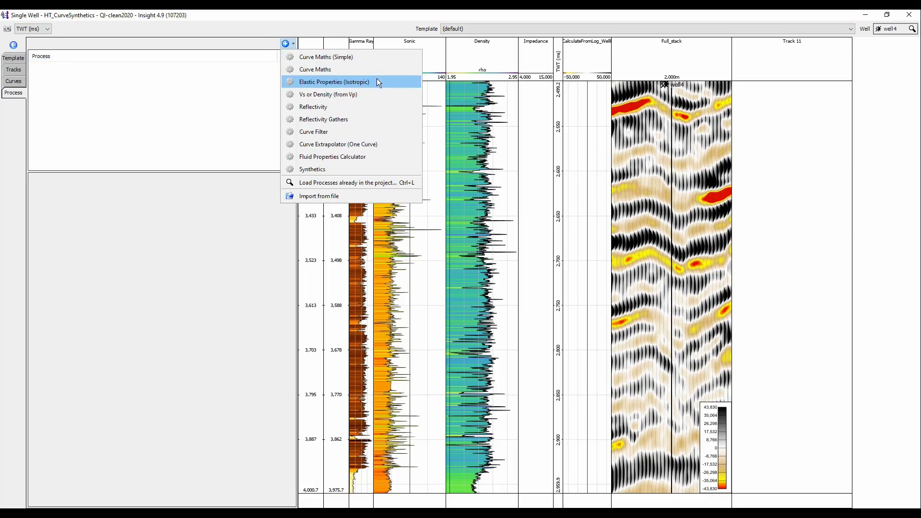
click(378, 81)
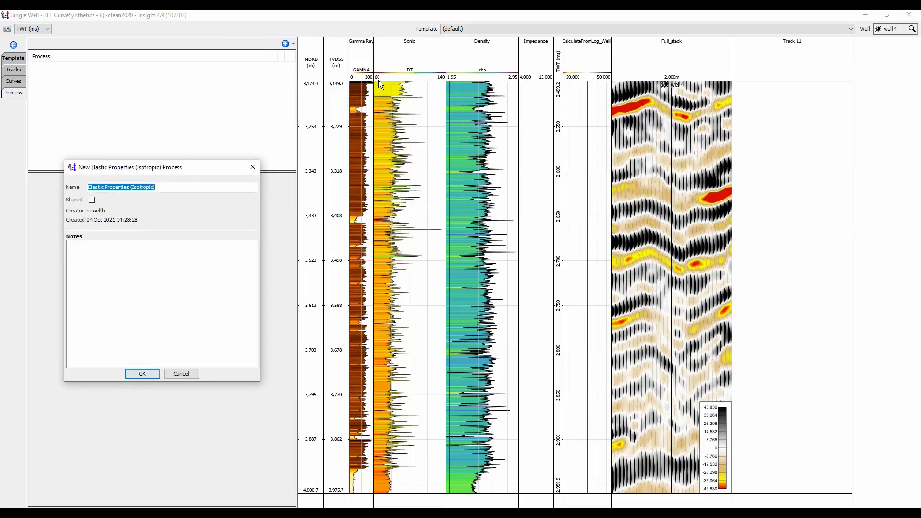
click(130, 375)
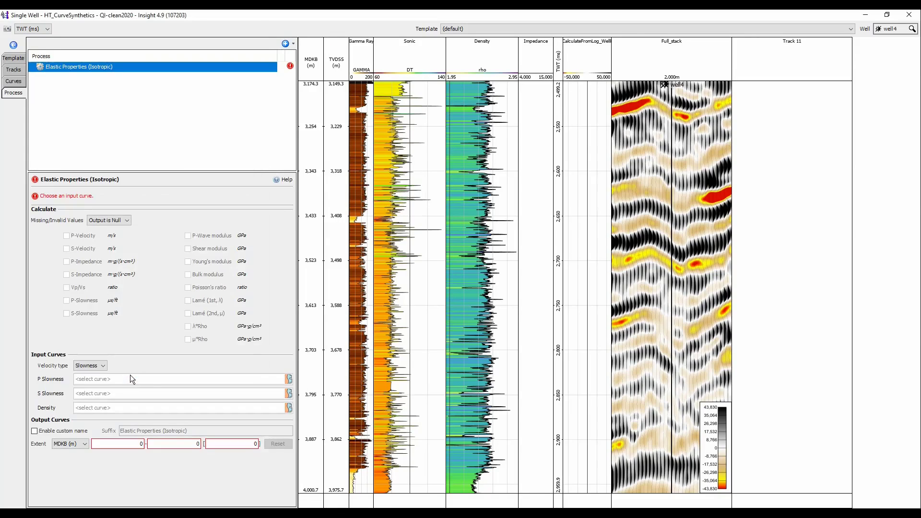
- Assign DT as the P Slowness, DTS as the S Slowness and rho as the Density input curve of the elastic properties process
click(288, 379)
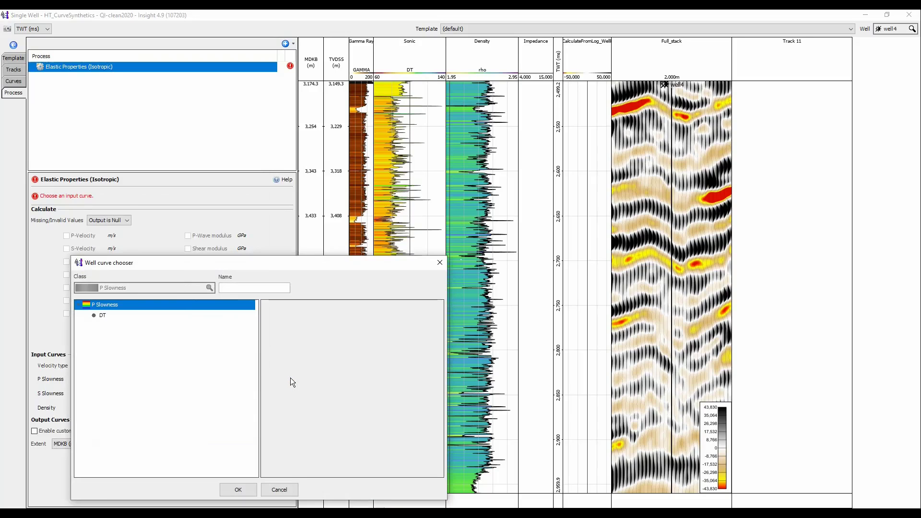
click(240, 488)
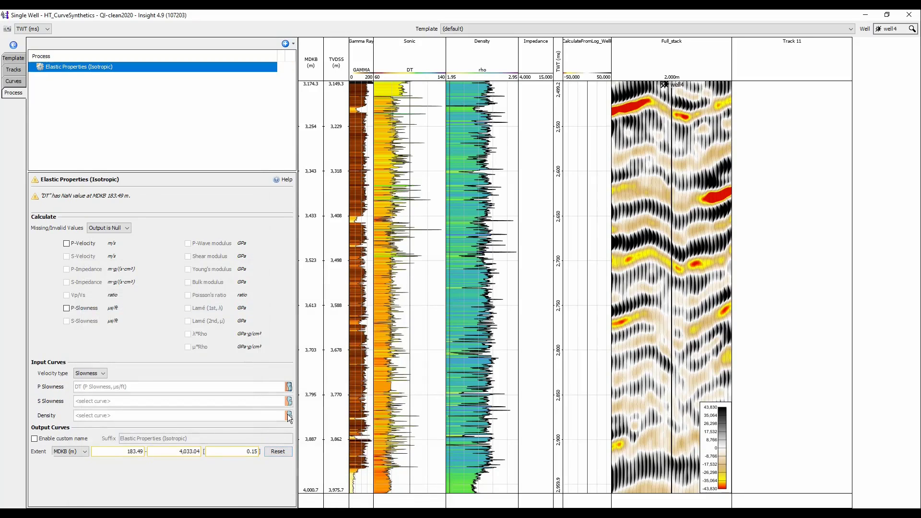
click(290, 403)
double_click(114, 326)
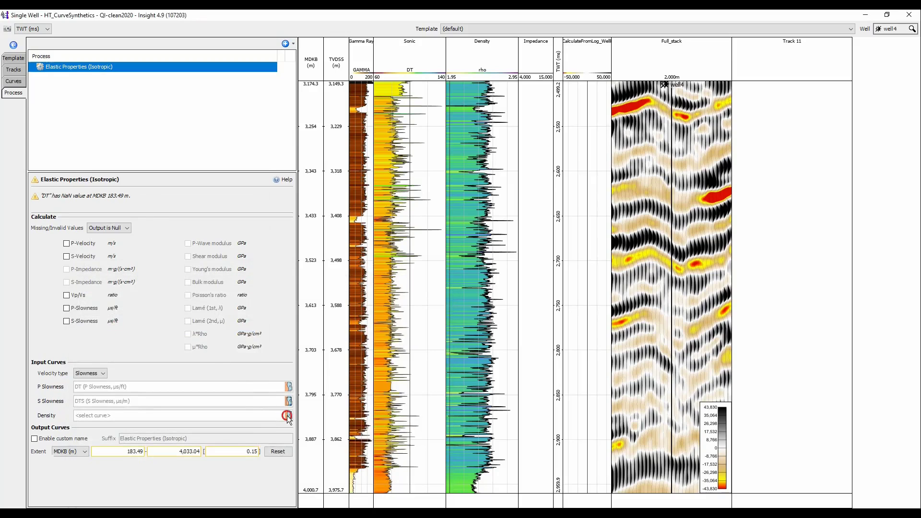
click(286, 415)
double_click(326, 327)
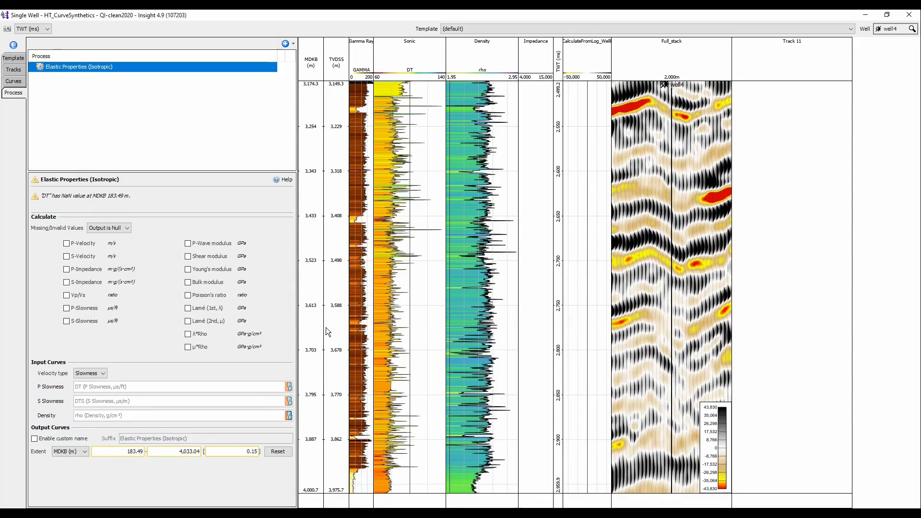
- Enable the P-Velocity, S-Velocity, P-Impedance, S-Impedance and Vp/Vs outputs of the elastic properties process
click(66, 243)
click(67, 257)
click(67, 269)
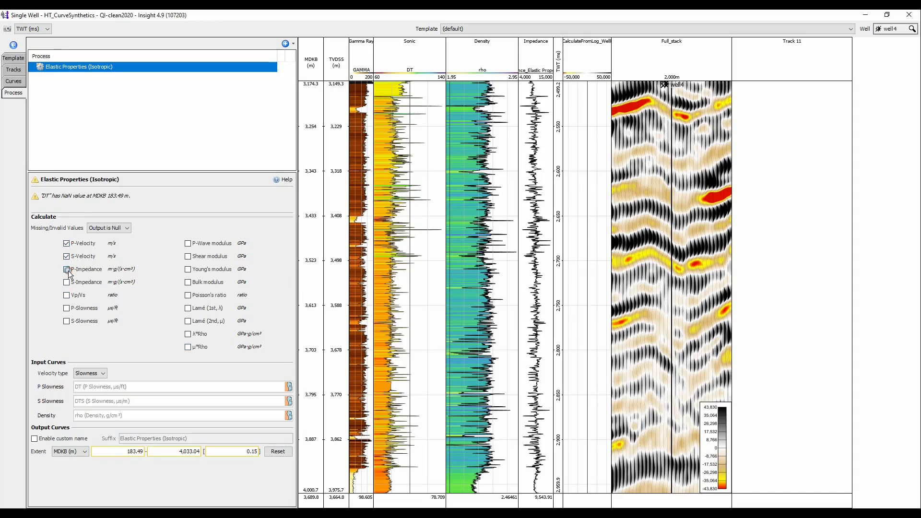
click(68, 282)
- Examine the display settings of the P-impedance curve in the Impedance track
click(14, 70)
click(62, 120)
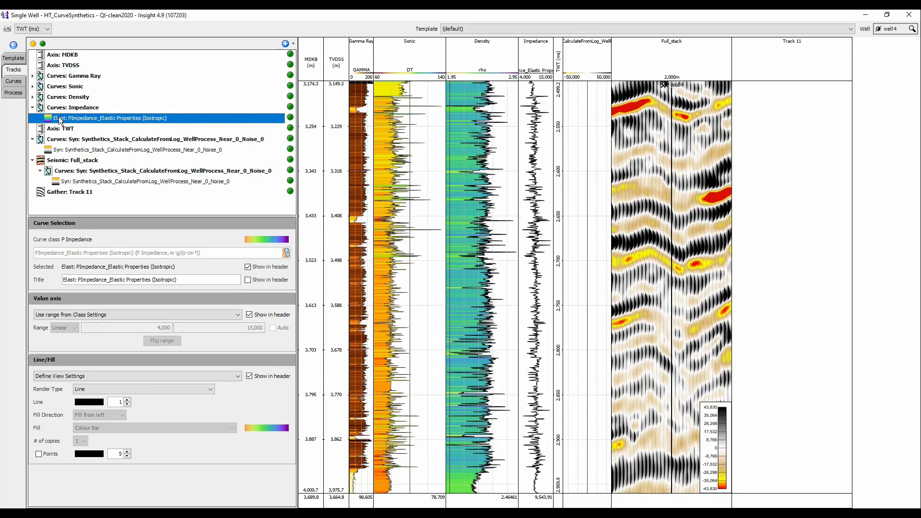
click(14, 93)
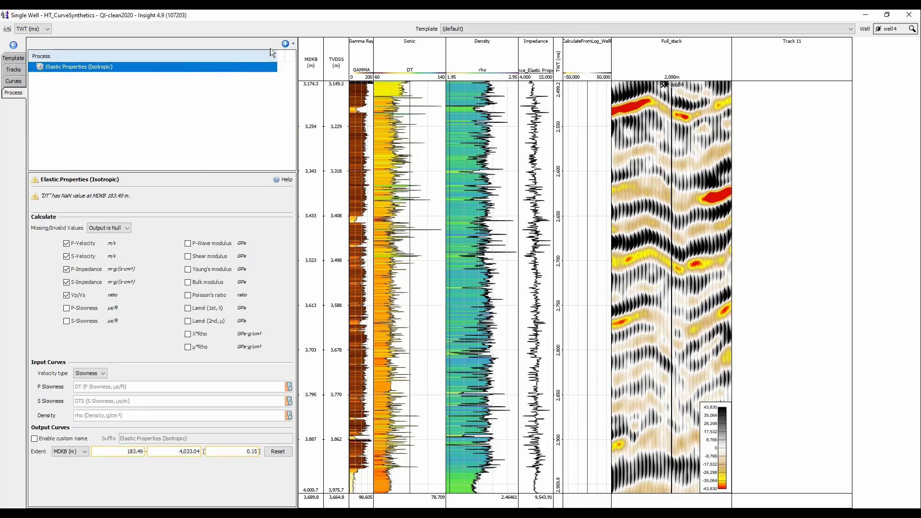
- Create a Synthetics process with its default name for a stack synthetic, with the reflectivity calculated from logs
click(285, 44)
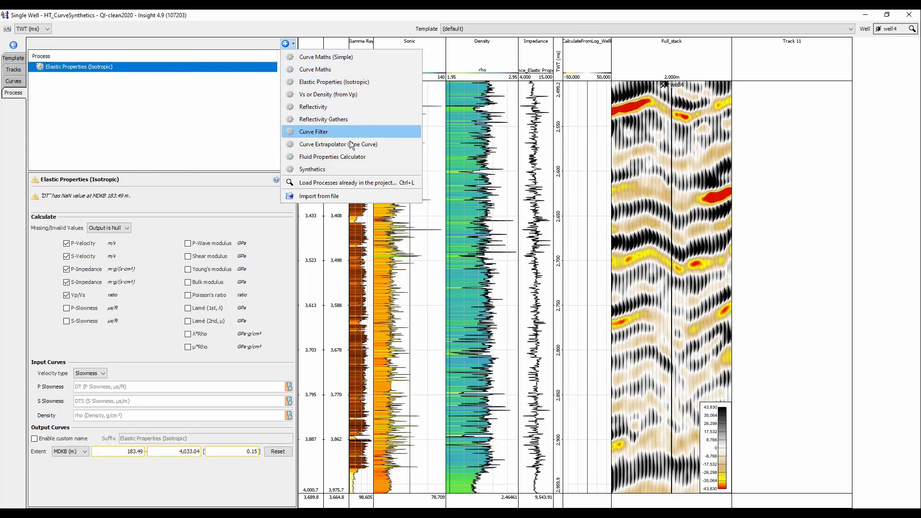
click(353, 168)
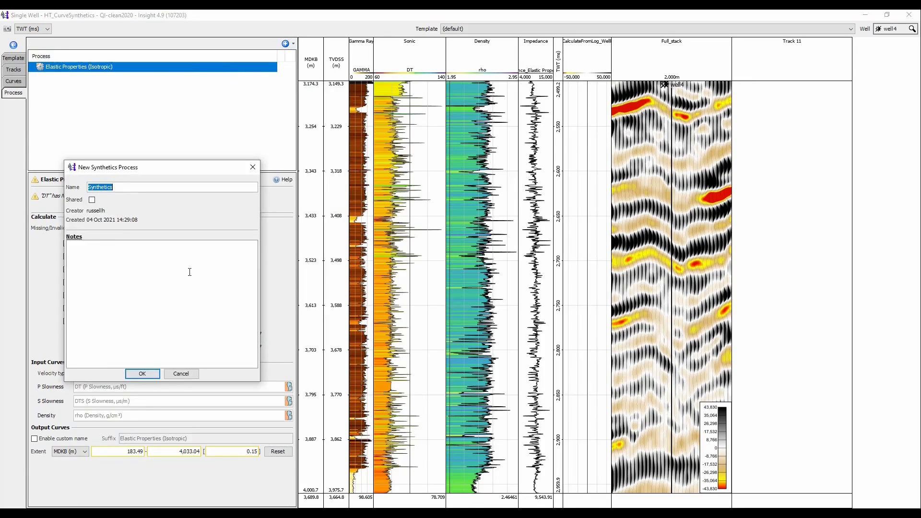
click(151, 378)
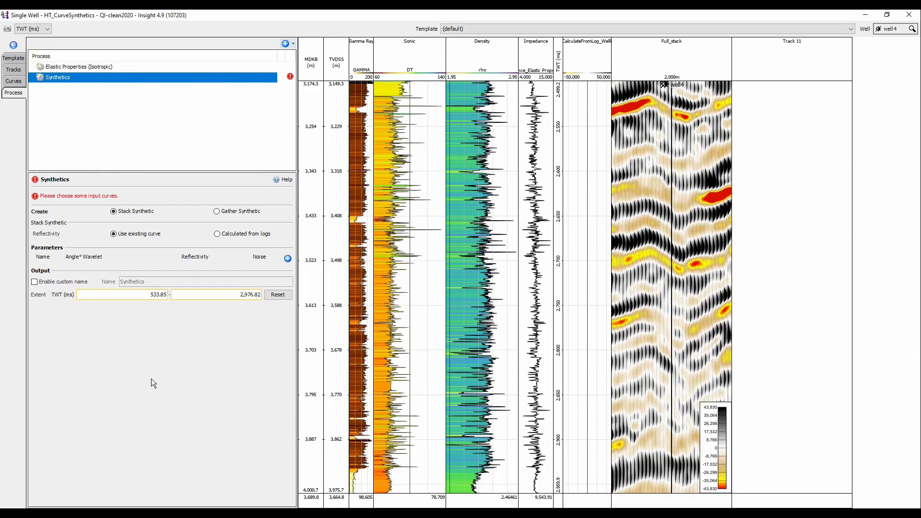
click(218, 234)
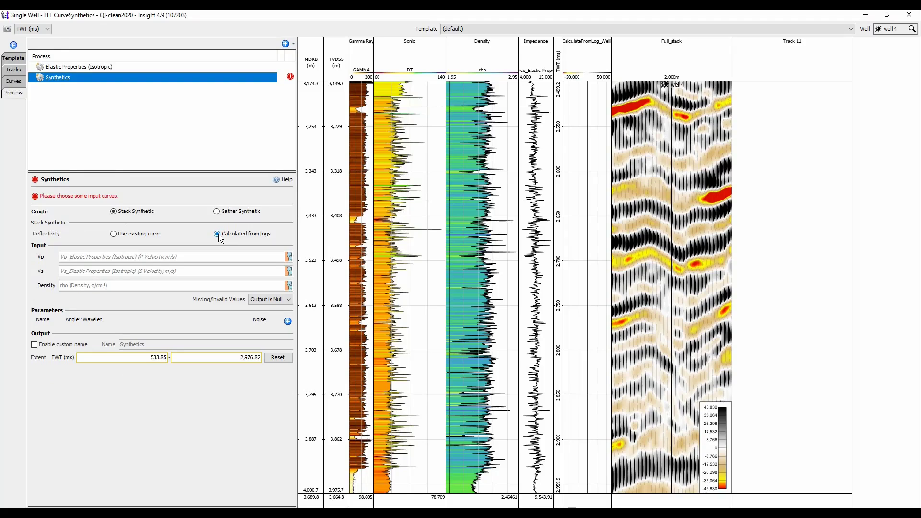
- Add a Near parameter row at angle 0 to the stack synthetic and assign Wavelet_30-180 to it
click(287, 321)
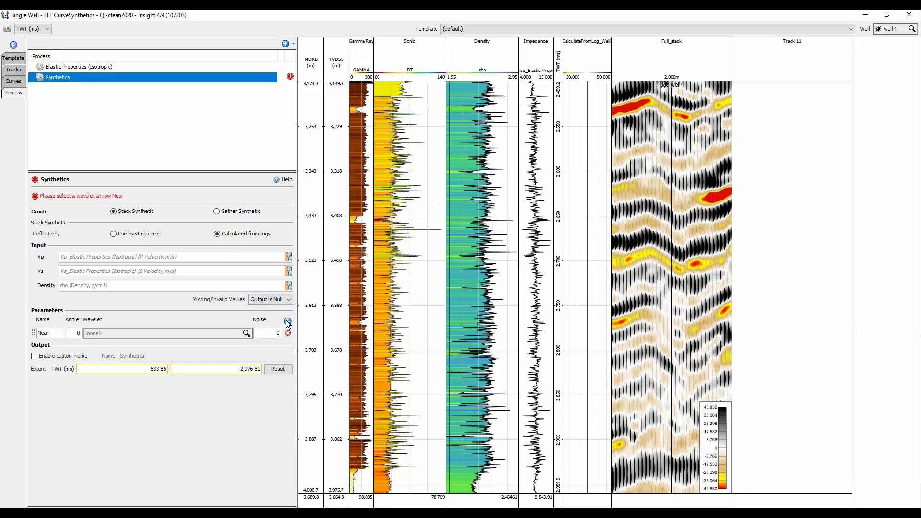
click(142, 335)
click(133, 354)
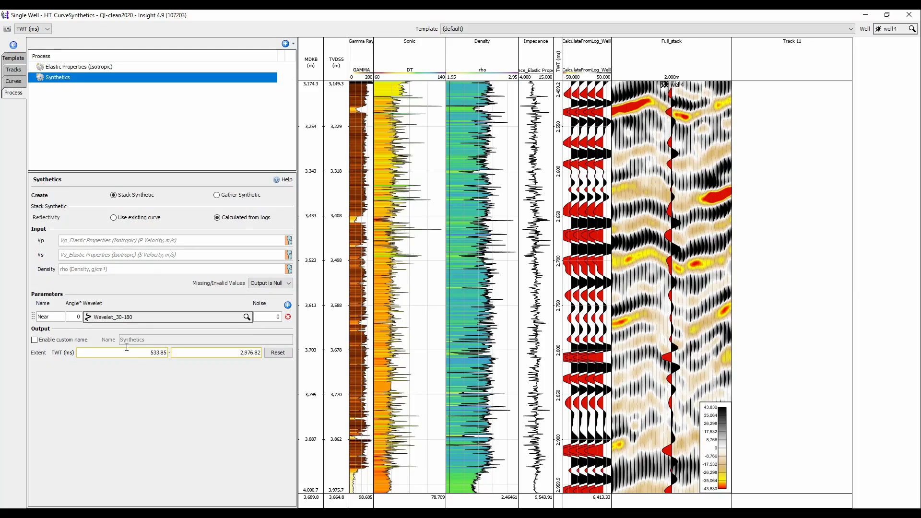
- Examine the display settings of the stack synthetic curve in its own curve track
click(19, 71)
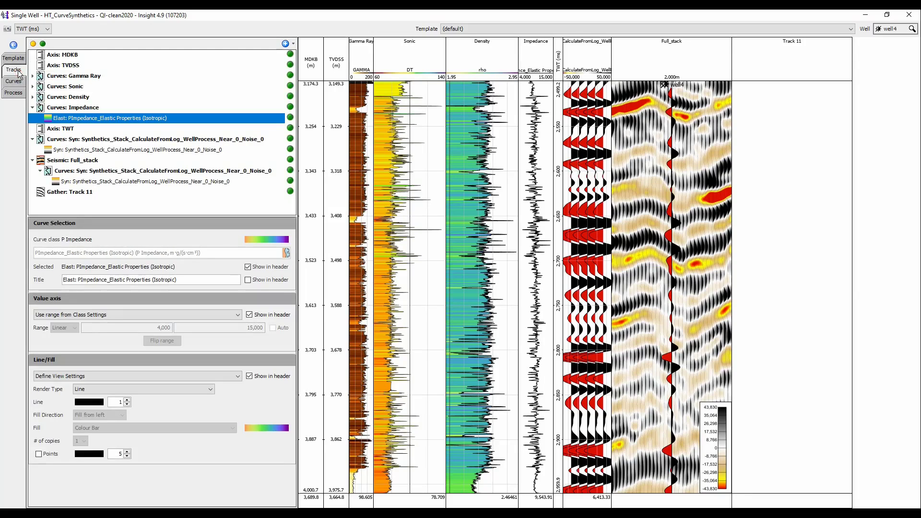
click(65, 151)
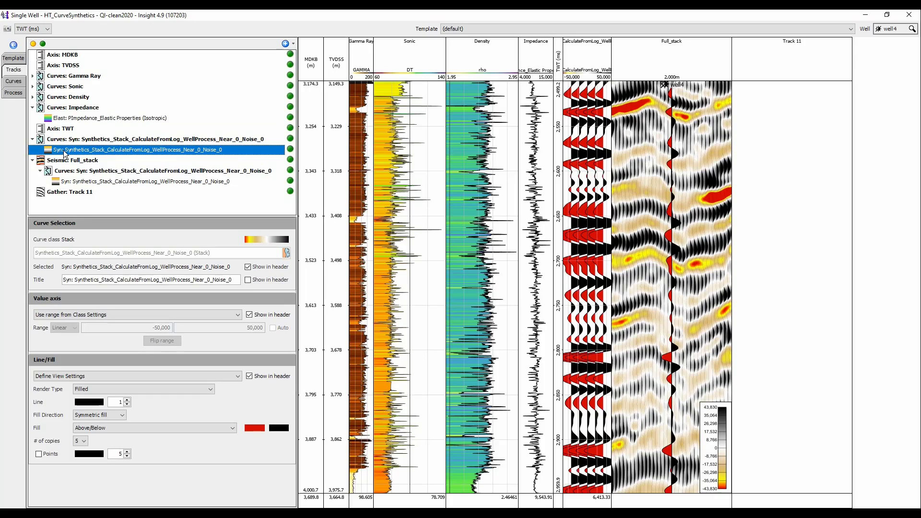
click(17, 95)
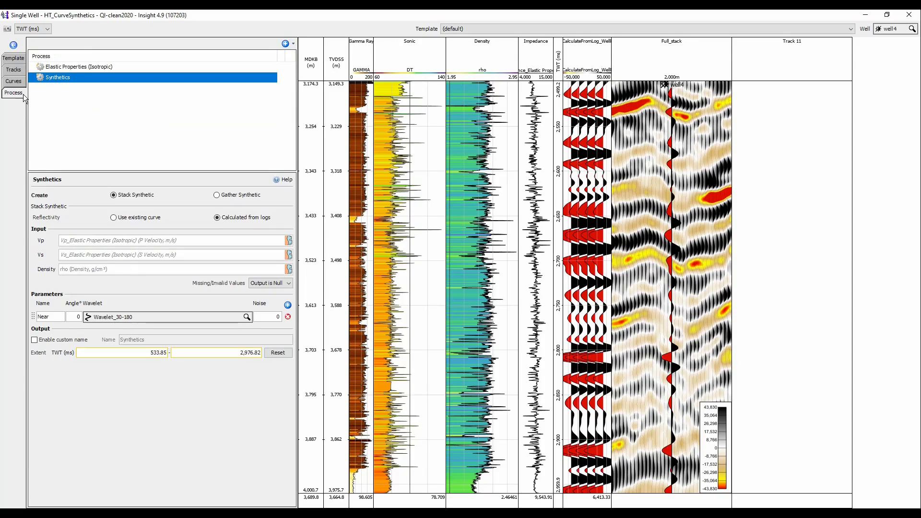
- Copy the Synthetics process and switch the copy to create a Gather Synthetic
right_click(64, 79)
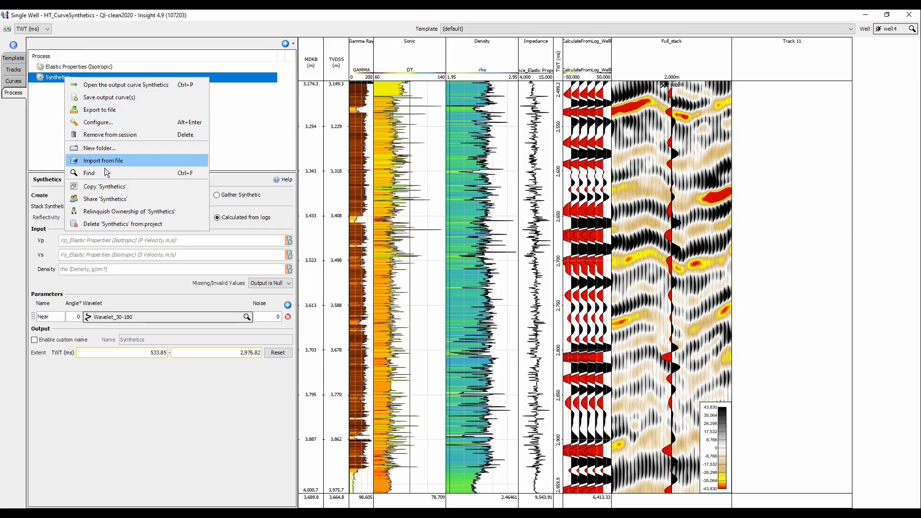
click(105, 186)
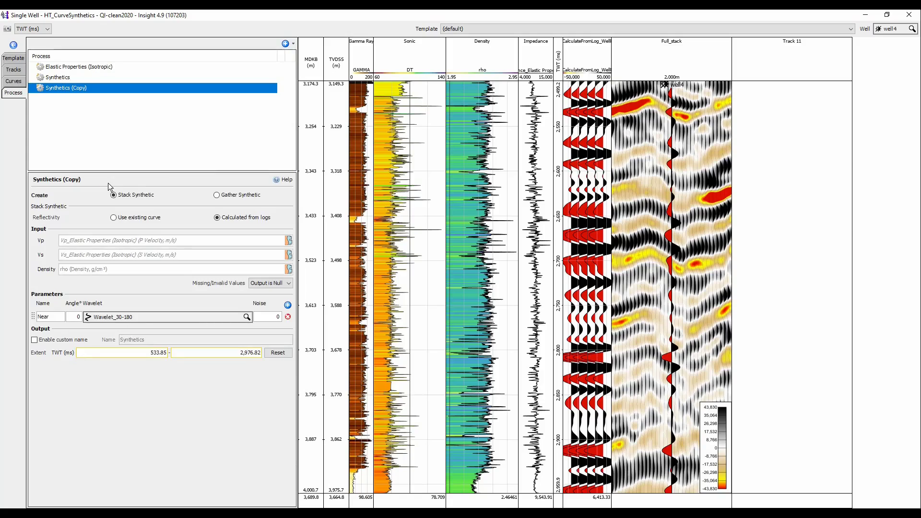
click(216, 195)
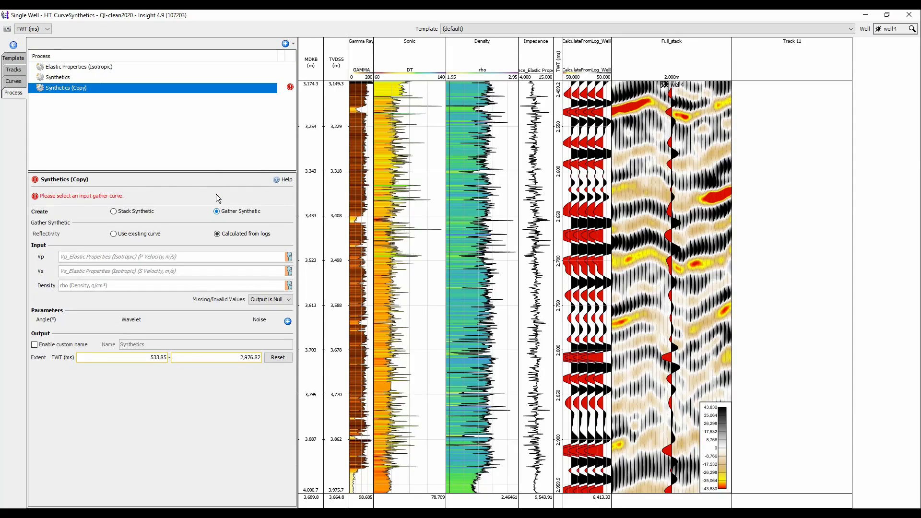
- Add a gather parameter row with an angle range of 0 to 45 degrees, step 1, using Wavelet_30_0
click(288, 322)
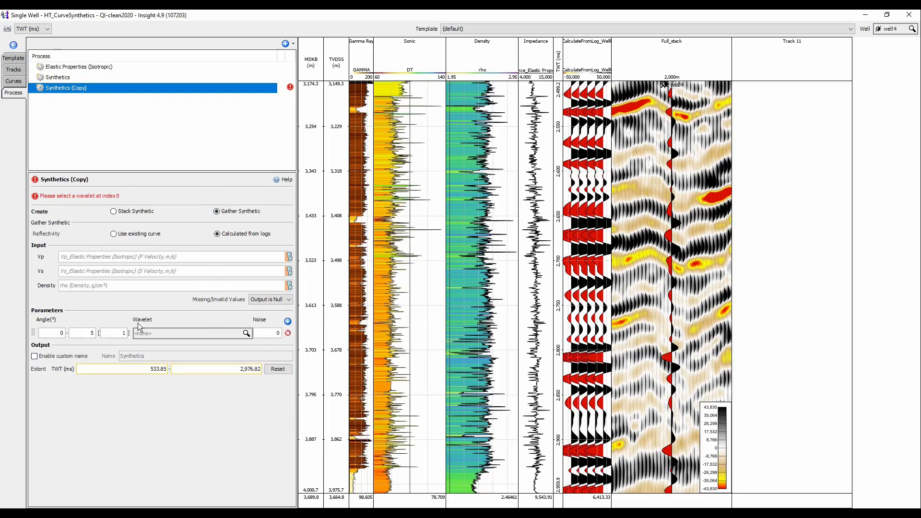
click(92, 333)
text(45)
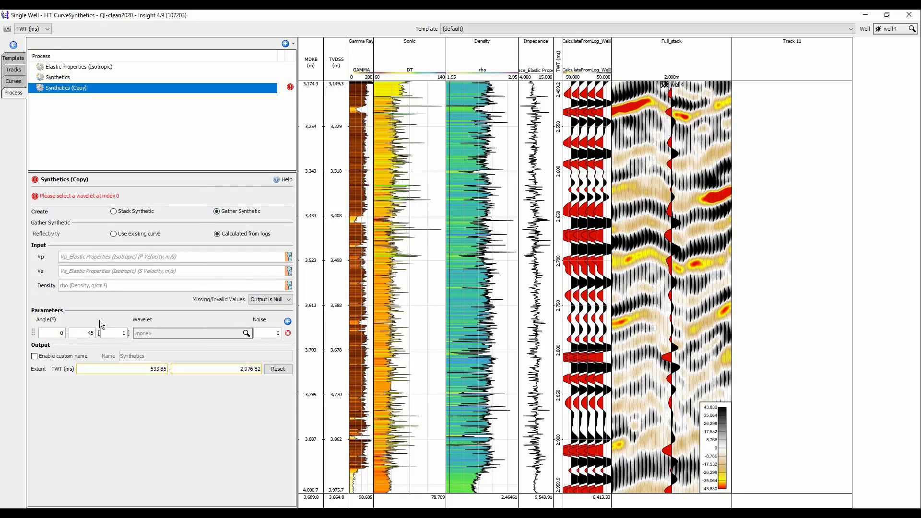
click(153, 332)
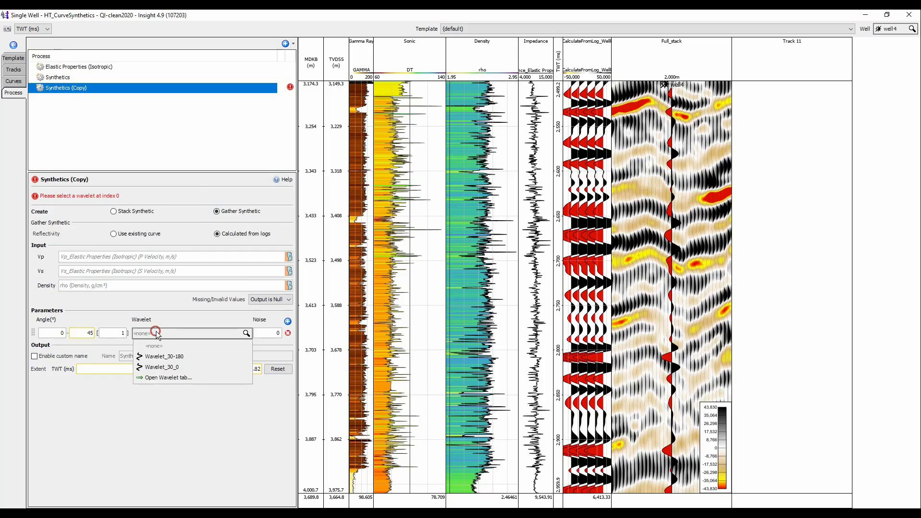
click(175, 368)
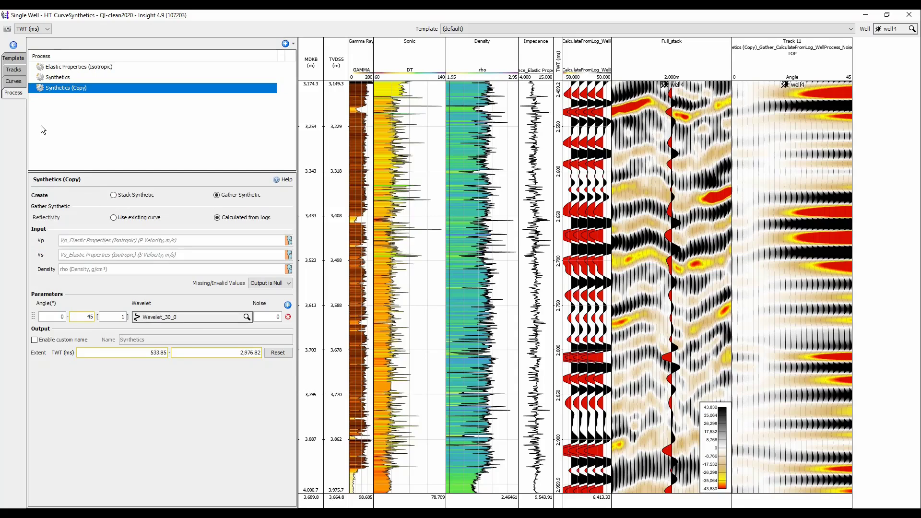
- Examine the source, angle range and display settings of the Track 11 gather
click(13, 71)
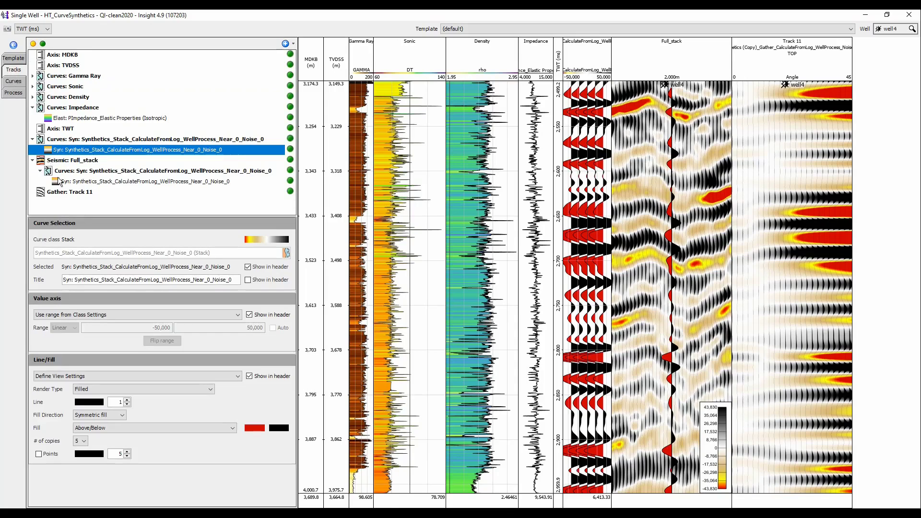
click(66, 192)
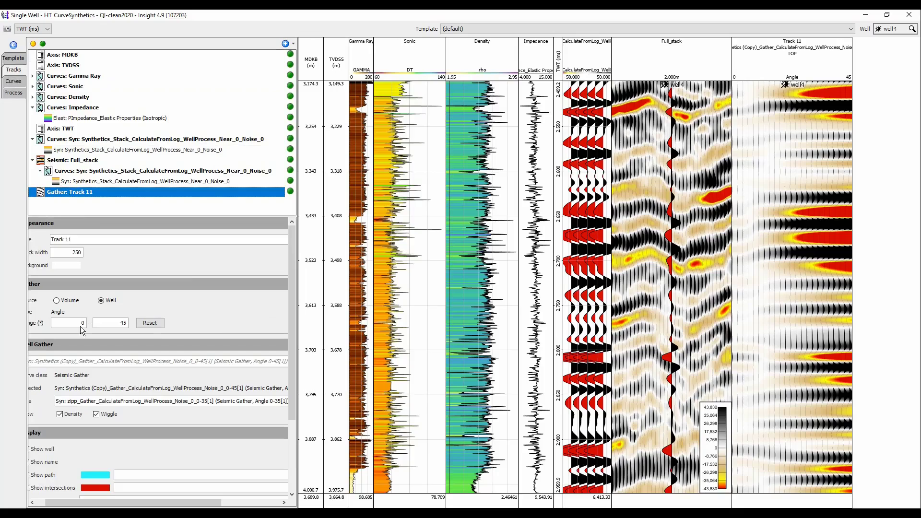
scroll(45, 504, left, 2)
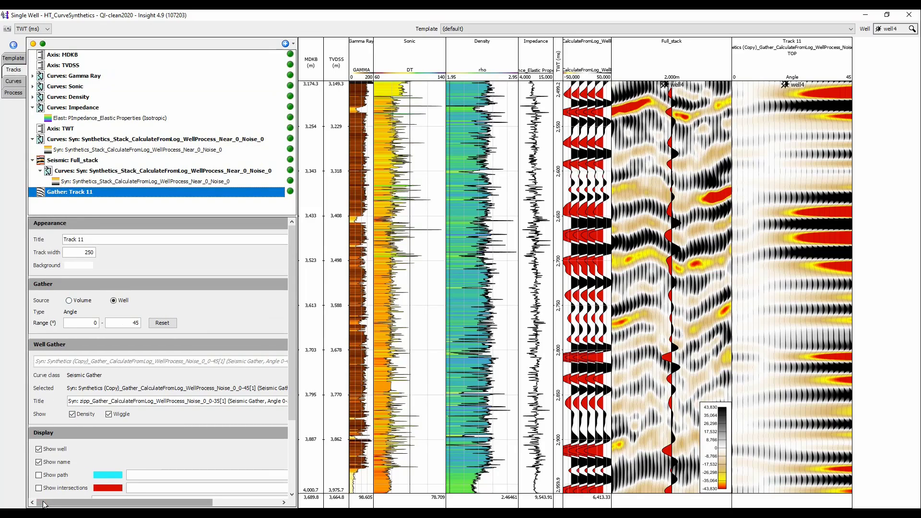